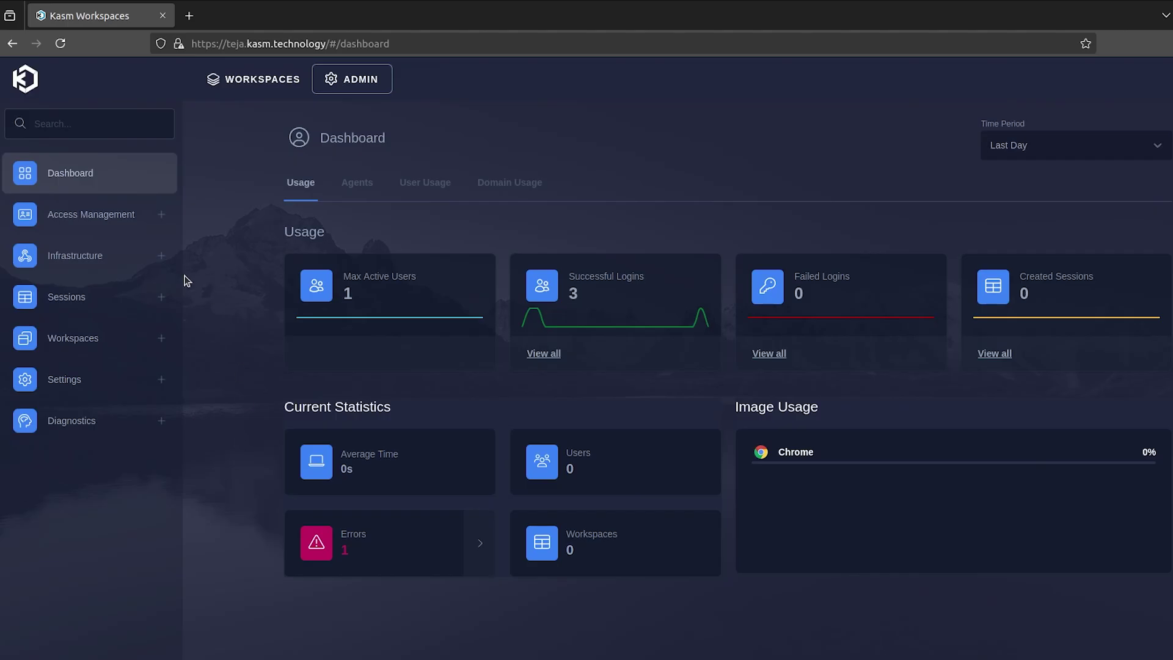
Open the default deployment zone's edit form from Infrastructure > Zones
left_click(158, 263)
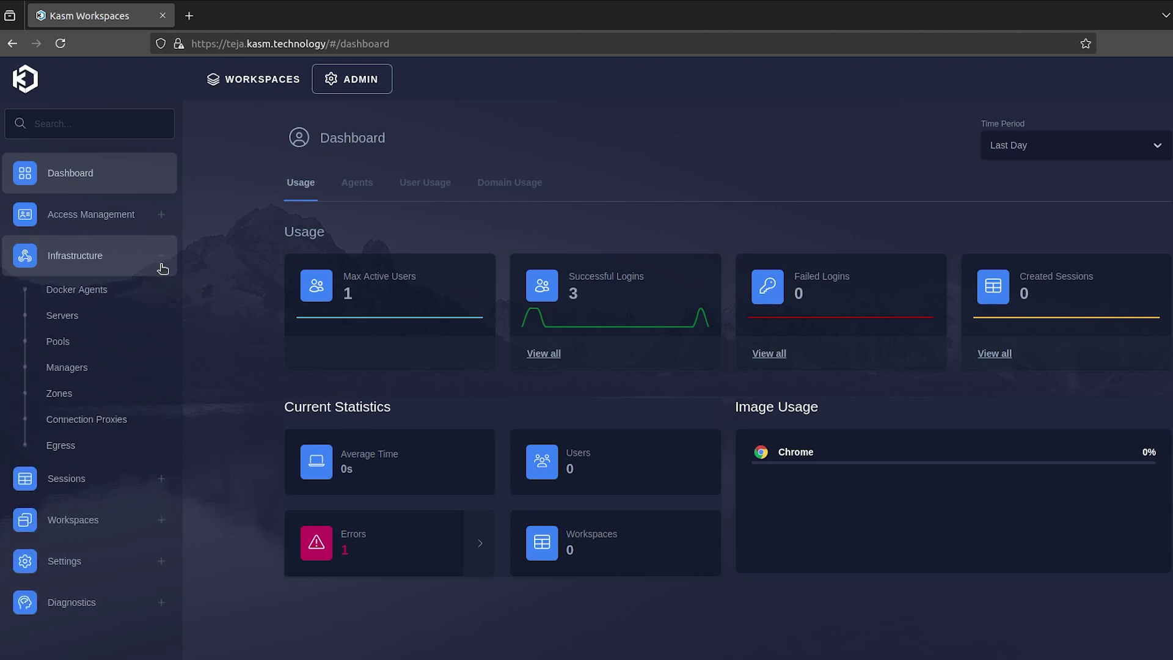
left_click(101, 396)
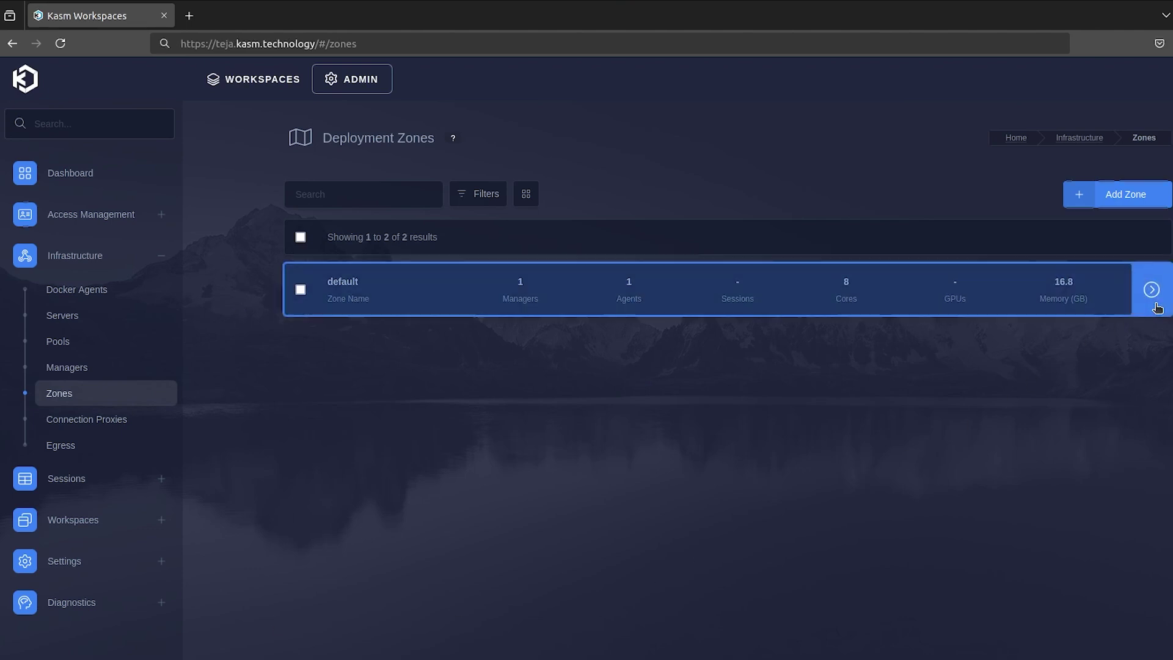
left_click(1107, 295)
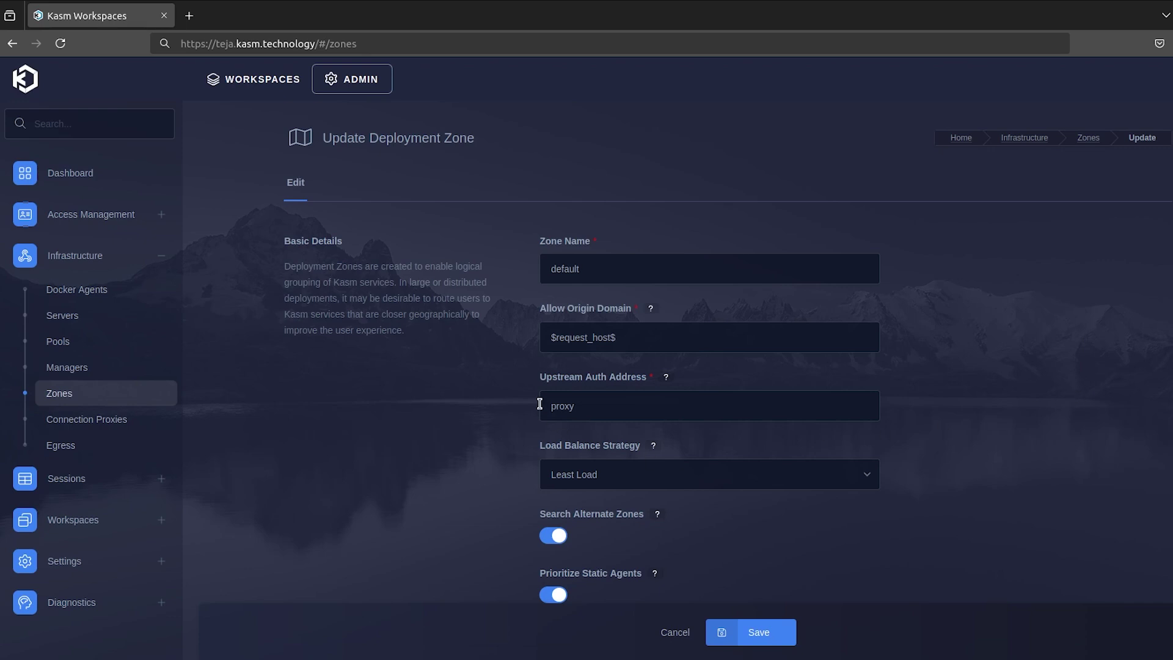
Read the Upstream Auth Address help, then select its current proxy value
left_click_drag(540, 381, 581, 378)
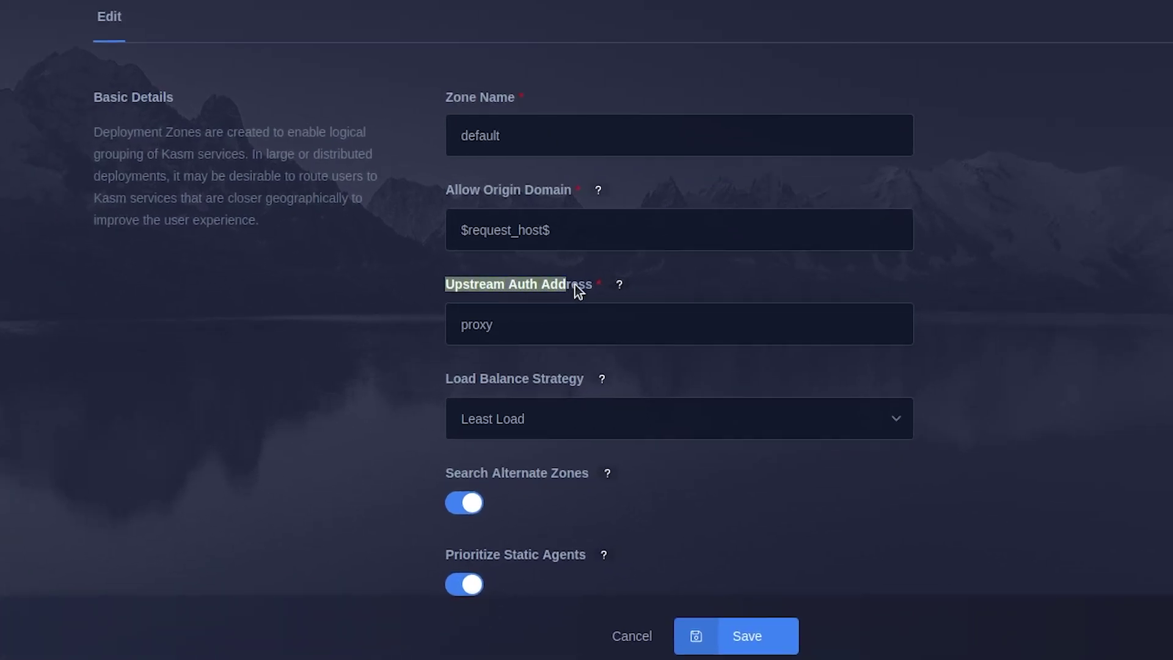
left_click(620, 286)
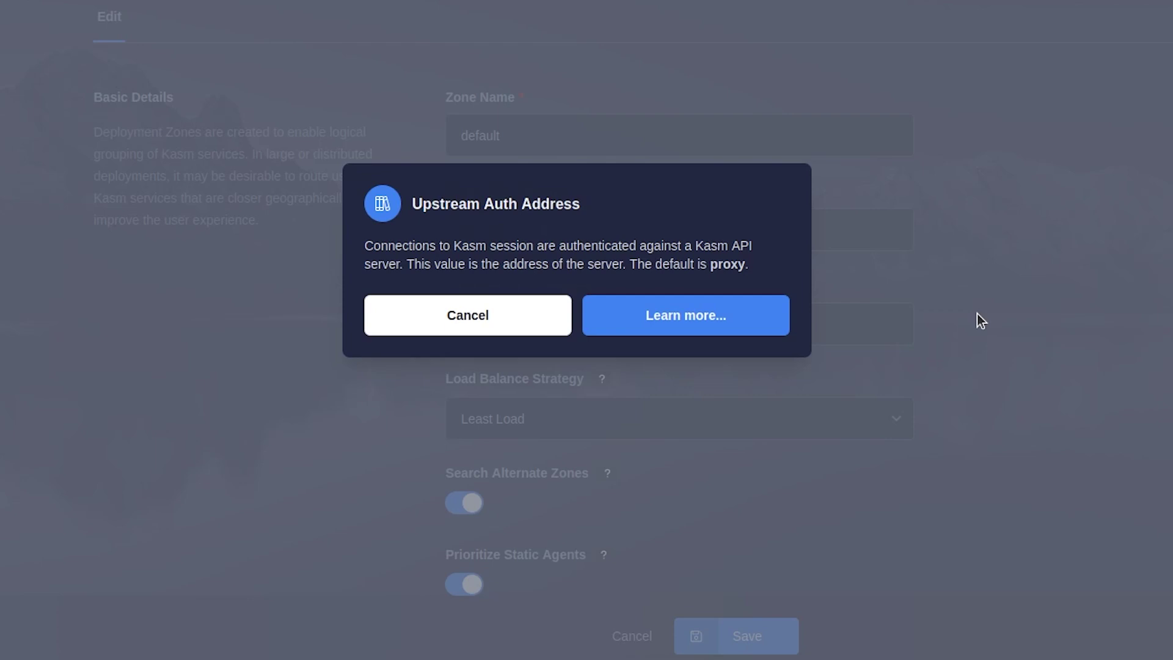
left_click(977, 313)
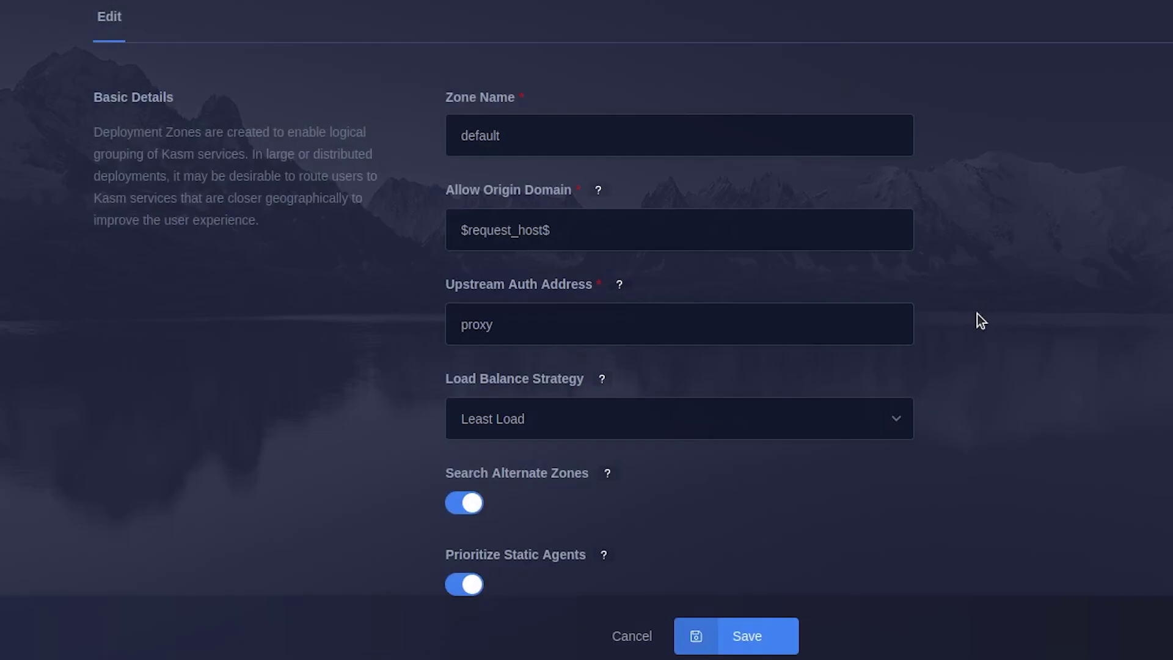
left_click(479, 326)
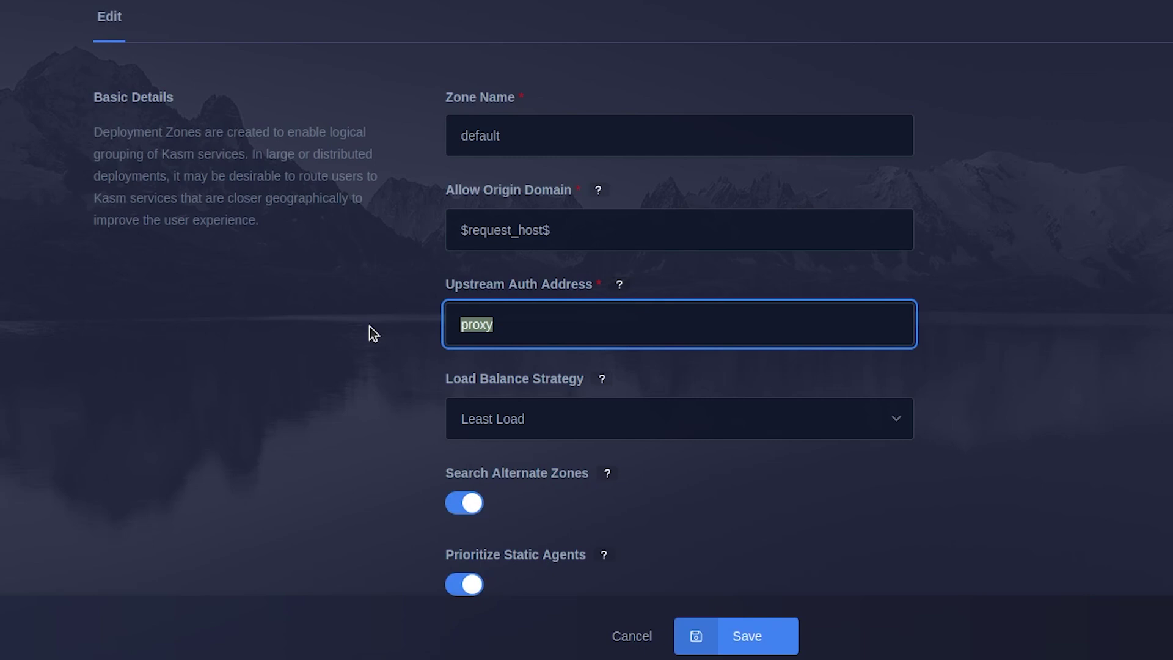
type("teja")
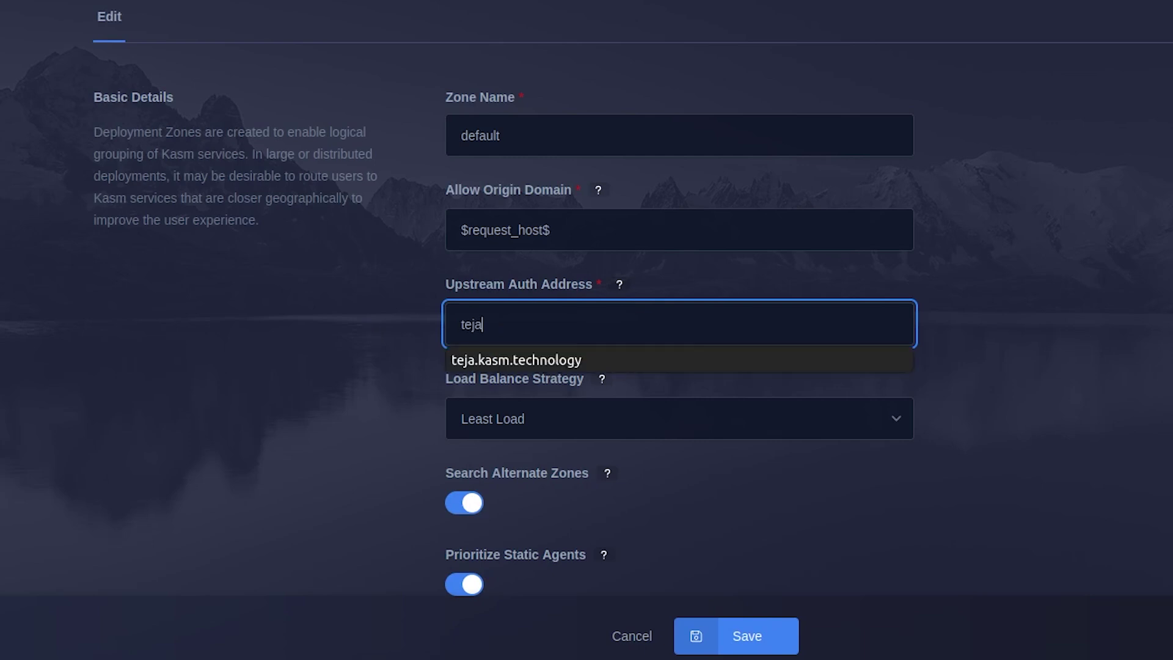
Replace the default zone's Upstream Auth Address proxy value with the teja.kasm.technology suggestion
key("Down")
key("Return")
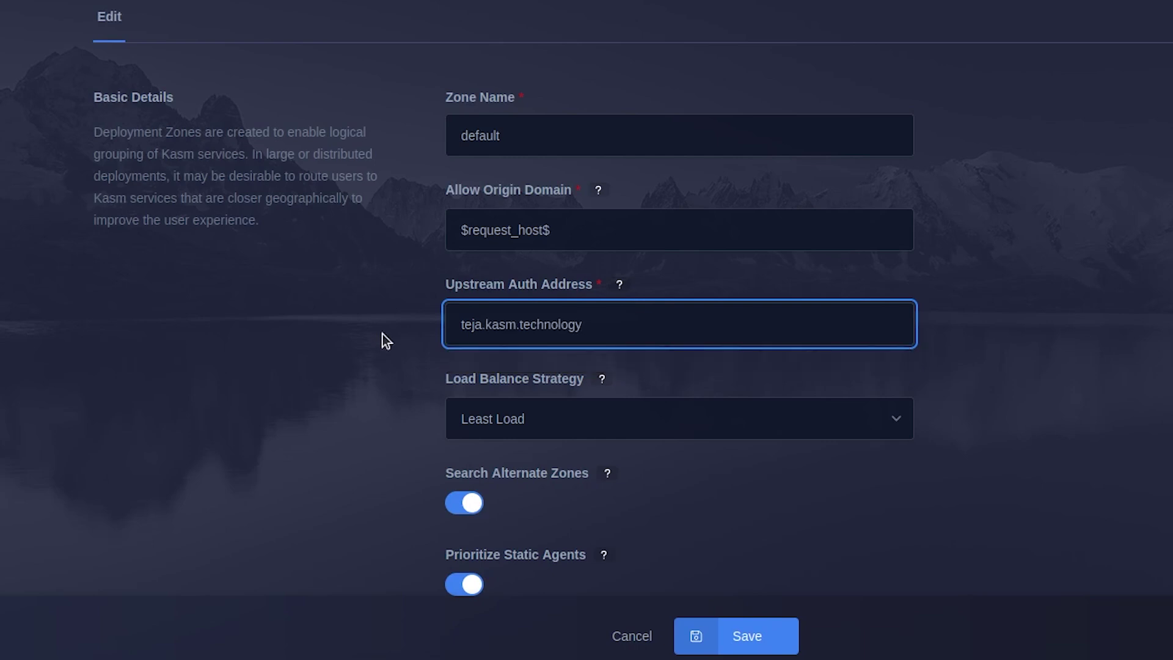
left_click(382, 334)
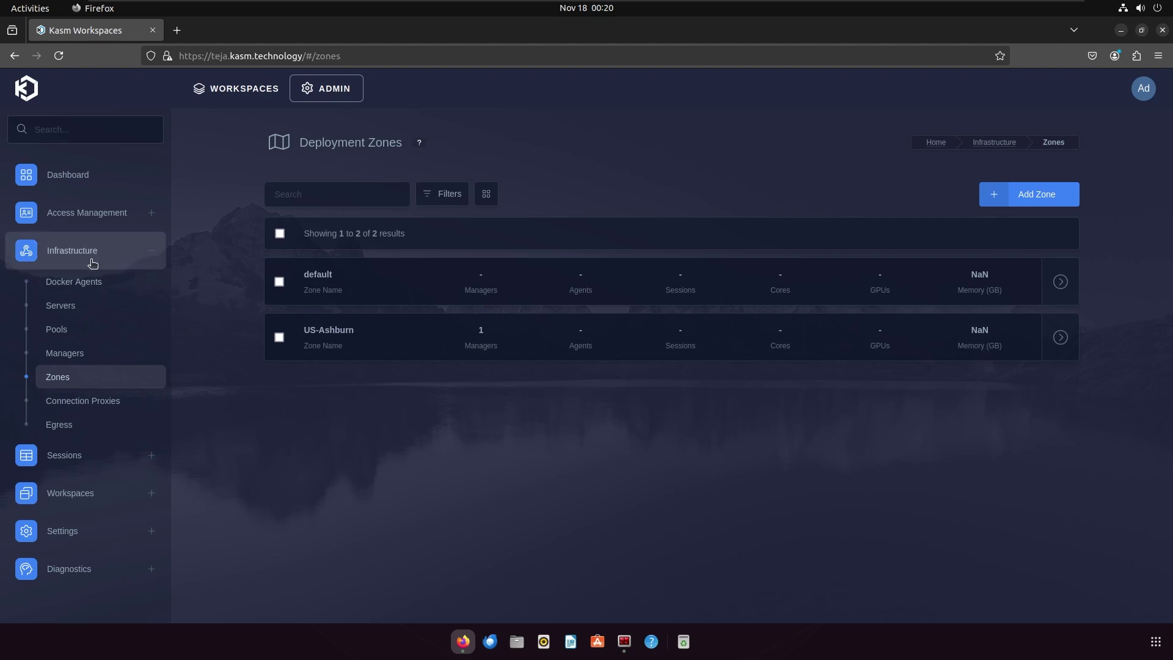
Add and save a Docker Agent pool named 'US-Ashburn Docker pool' under Pools
left_click(82, 339)
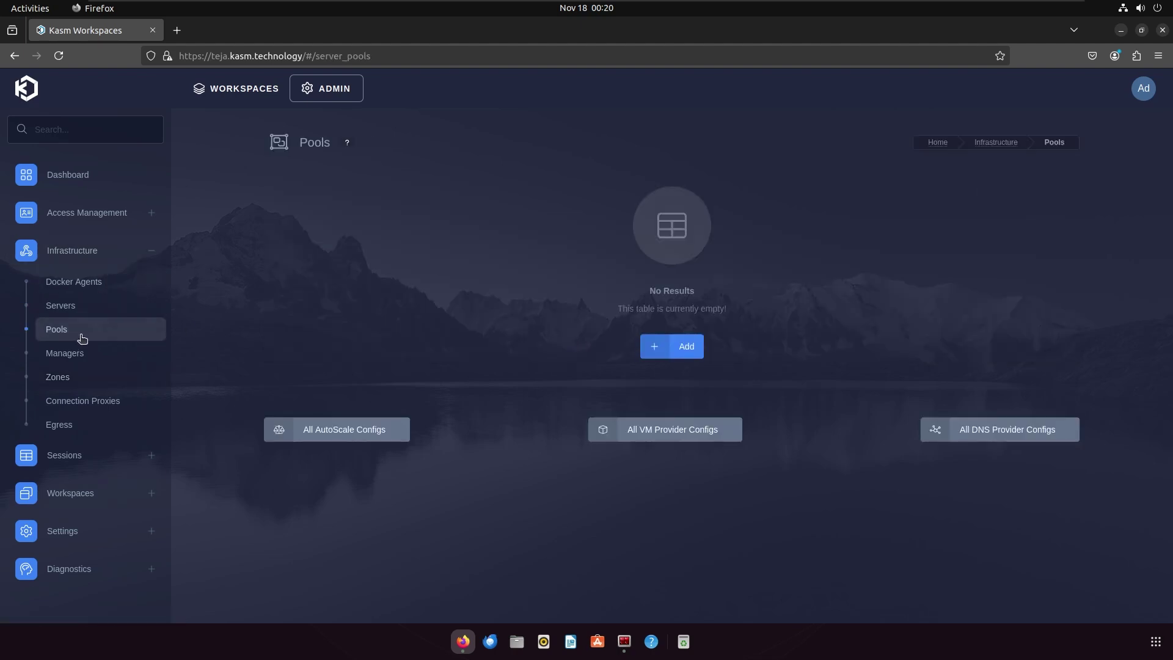
left_click(688, 354)
type("US")
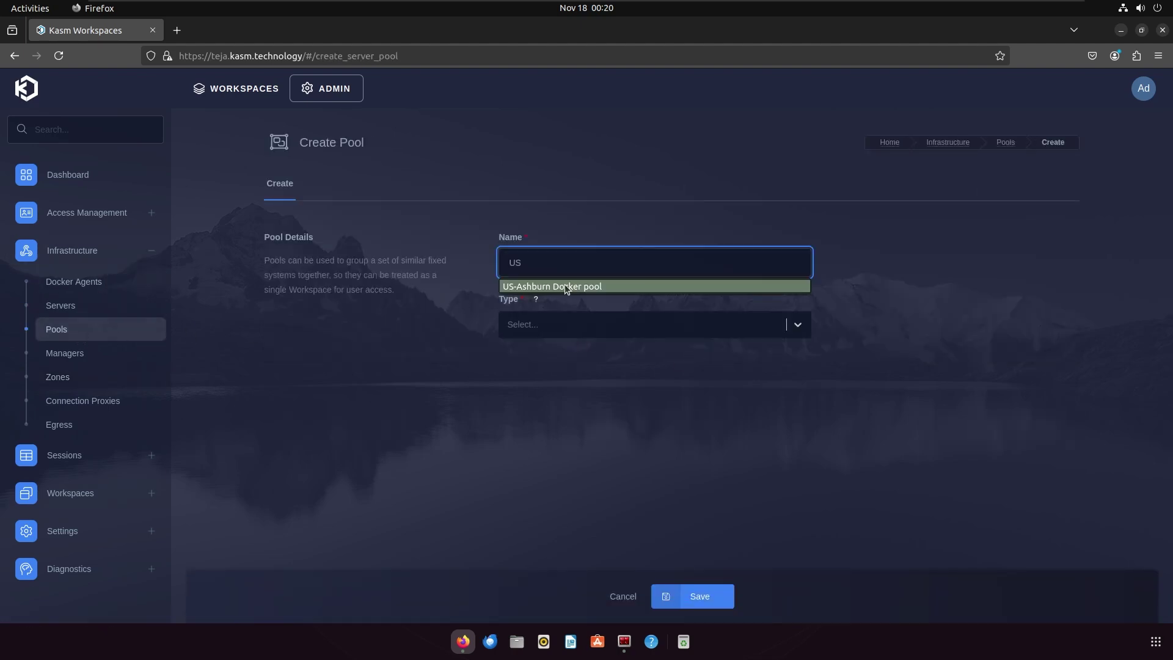
left_click(566, 284)
left_click(581, 325)
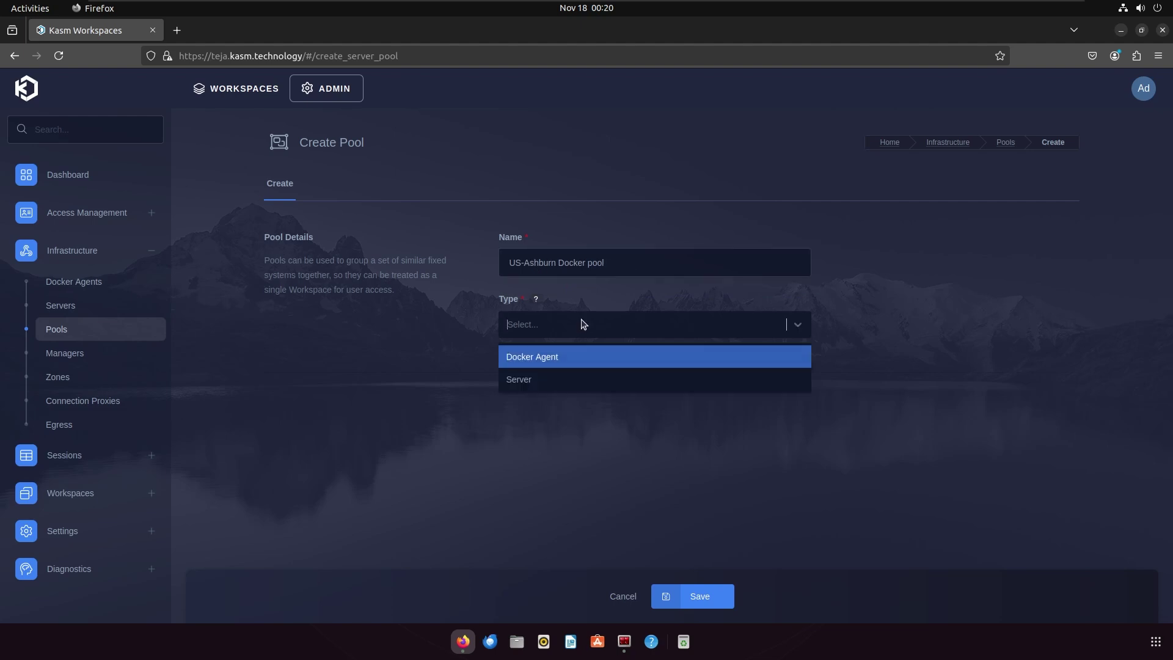
left_click(535, 360)
left_click(693, 598)
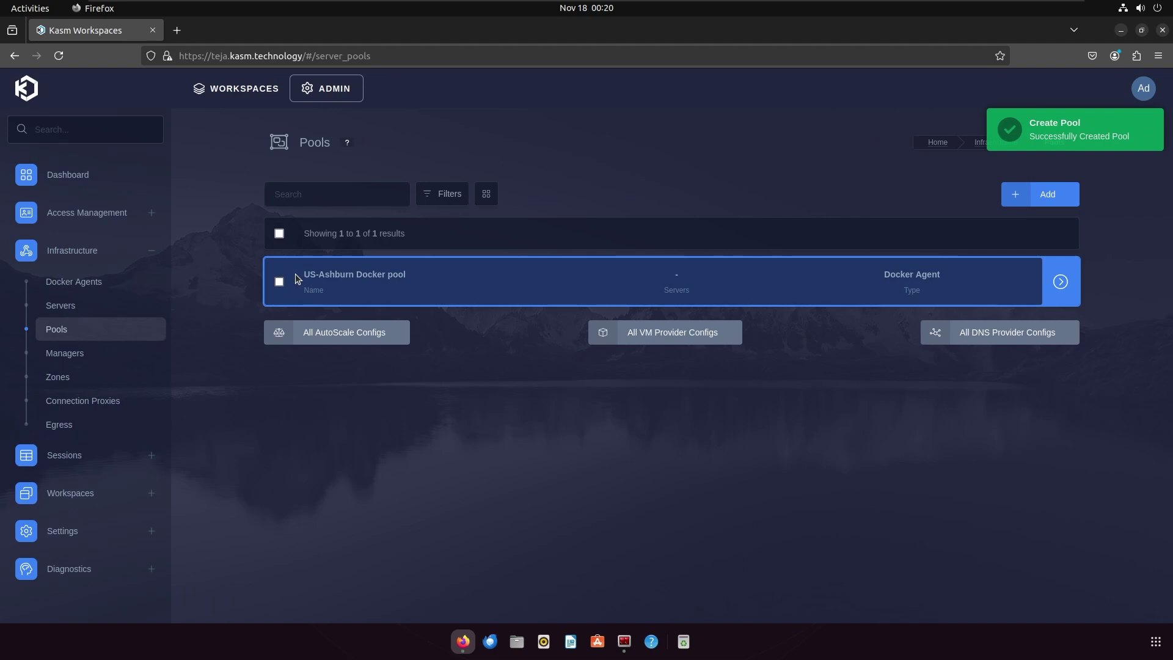
Start a new AutoScale configuration named 'OCI AutoScaling'
left_click(337, 340)
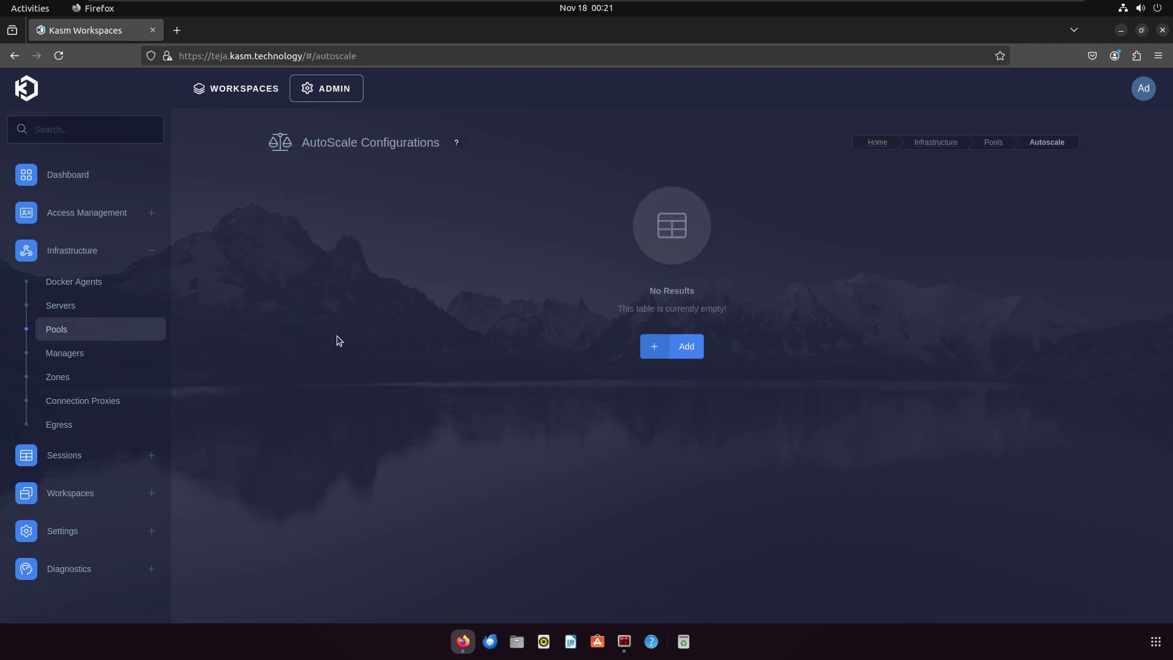
left_click(672, 349)
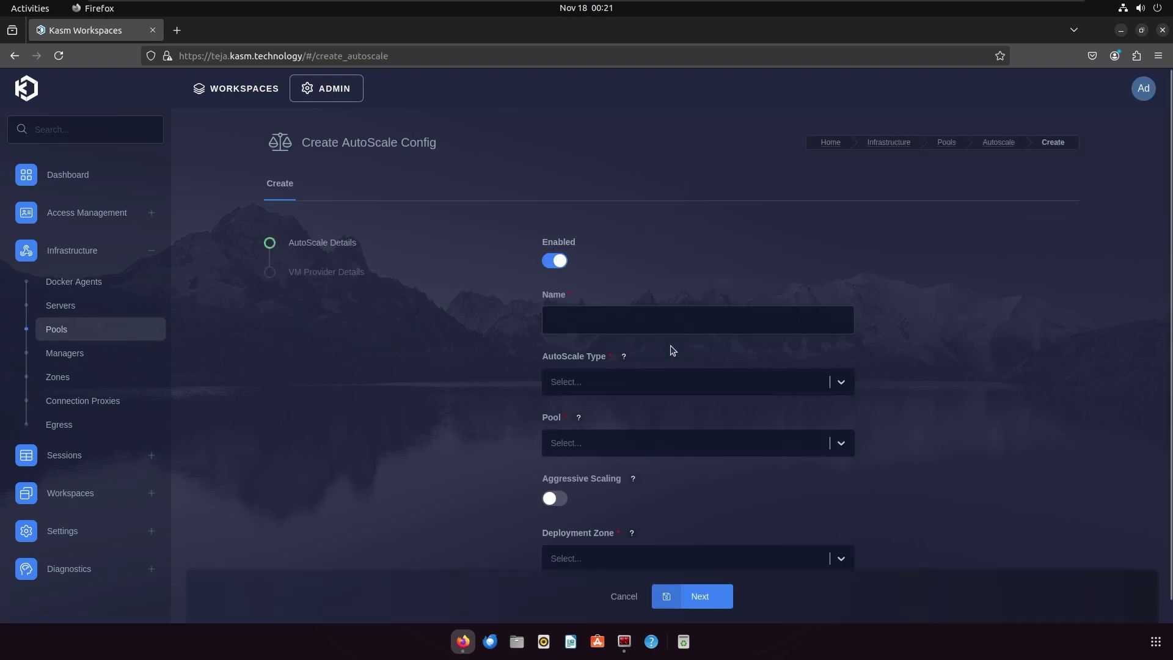
type("OCI")
left_click(623, 343)
left_click(424, 338)
Set AutoScale Type to Docker Agent and Pool to US-Ashburn Docker pool
left_click(842, 388)
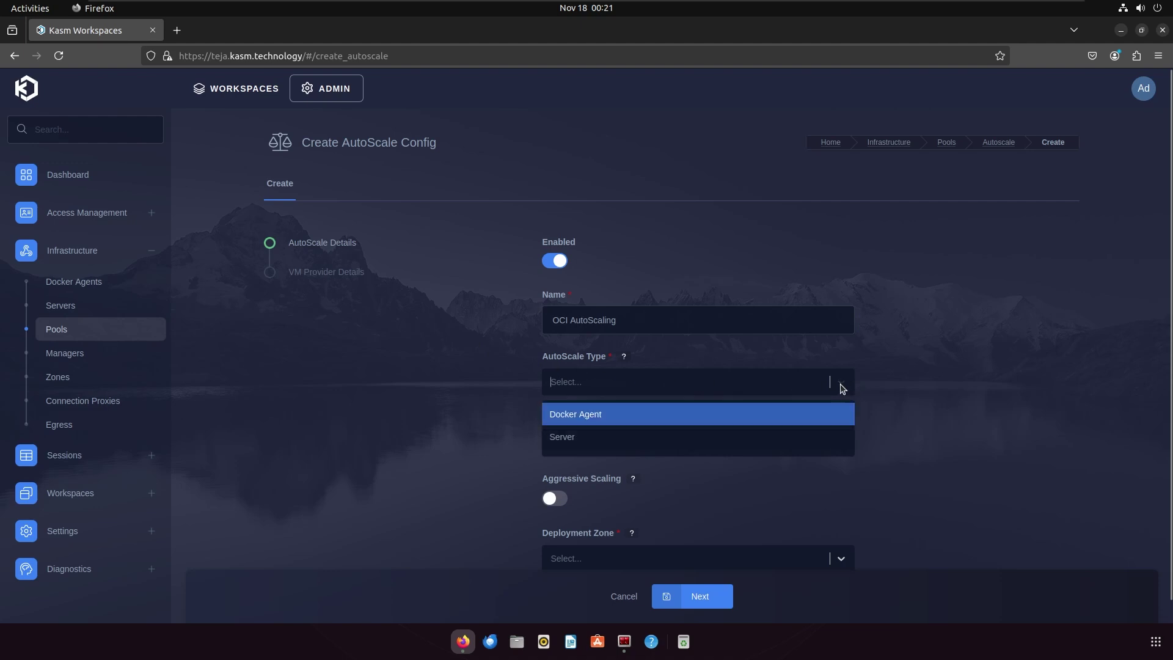
left_click(567, 417)
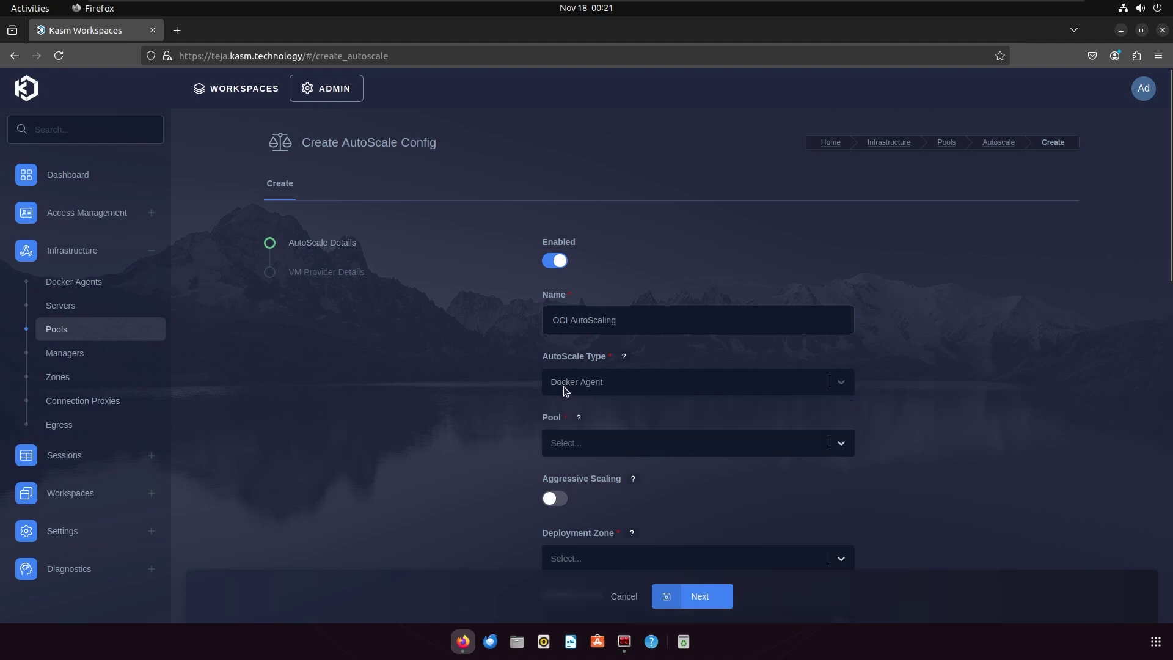
left_click(791, 447)
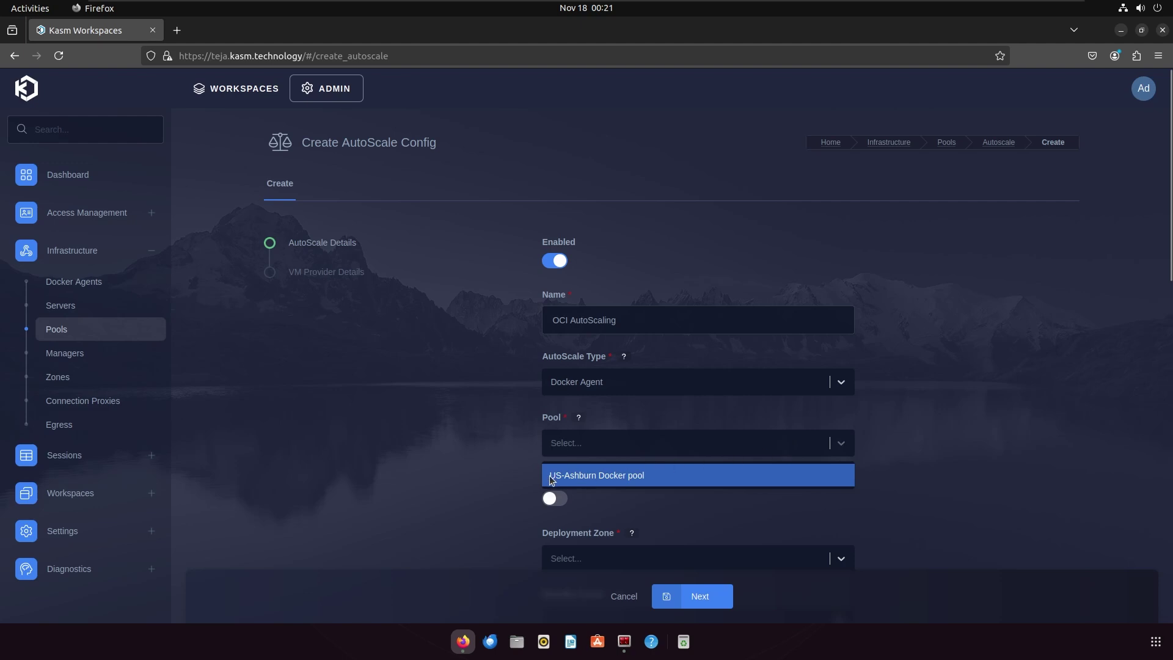
left_click(594, 476)
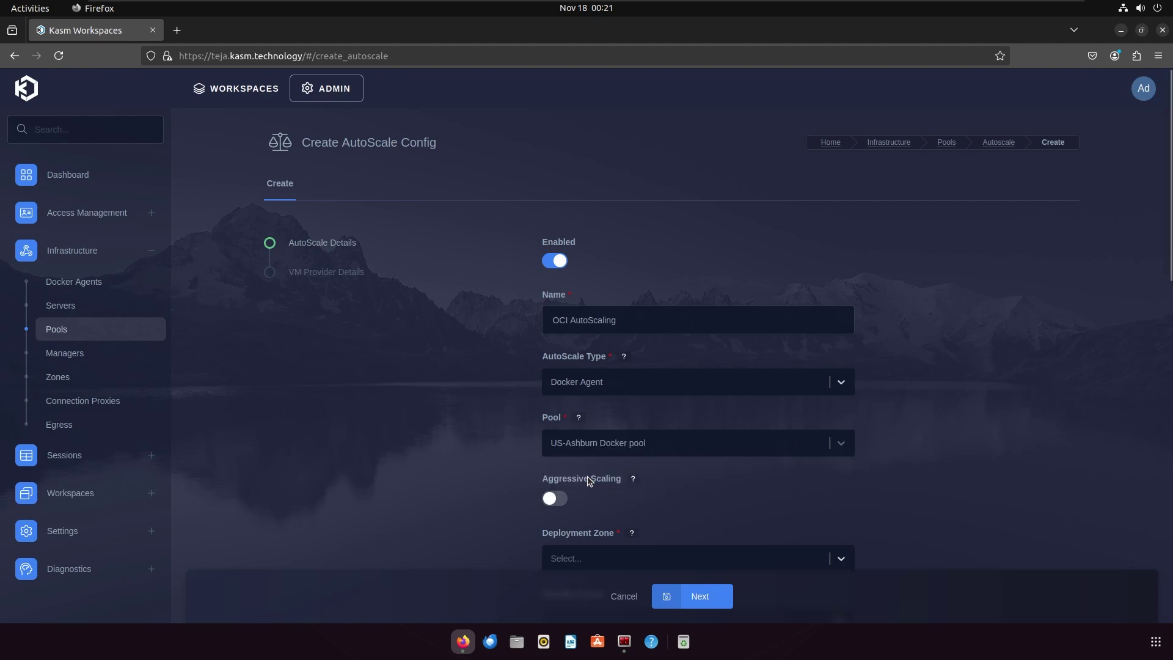
scroll(582, 471, "down", 1)
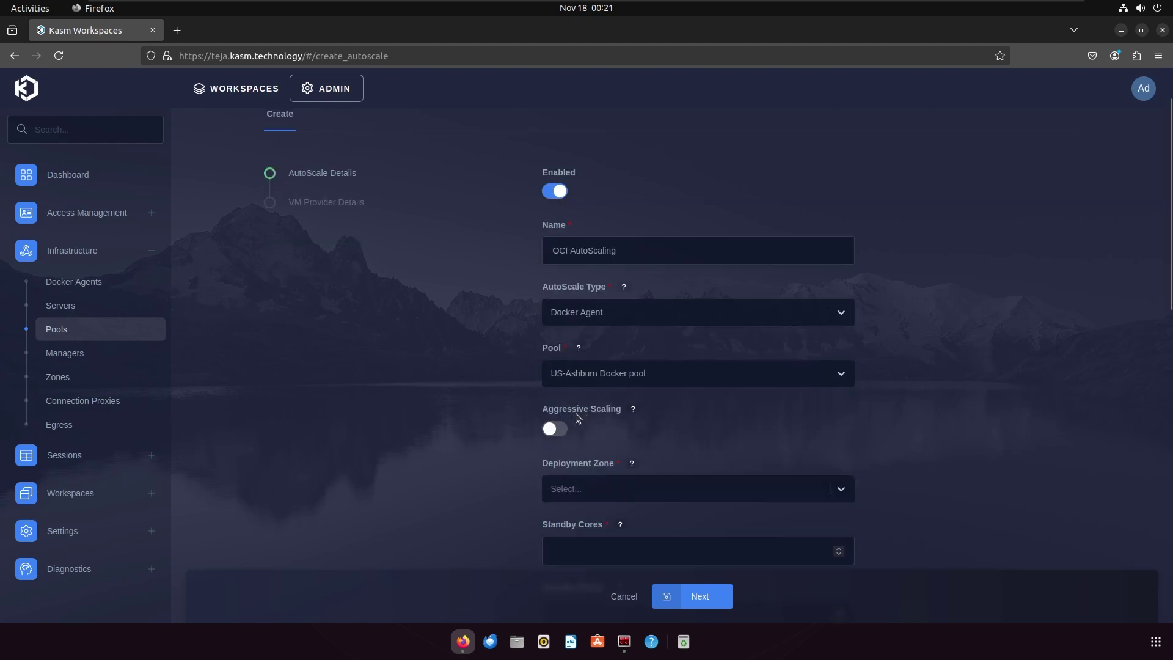
Review the Aggressive Scaling help and choose the US-Ashburn deployment zone
left_click(633, 410)
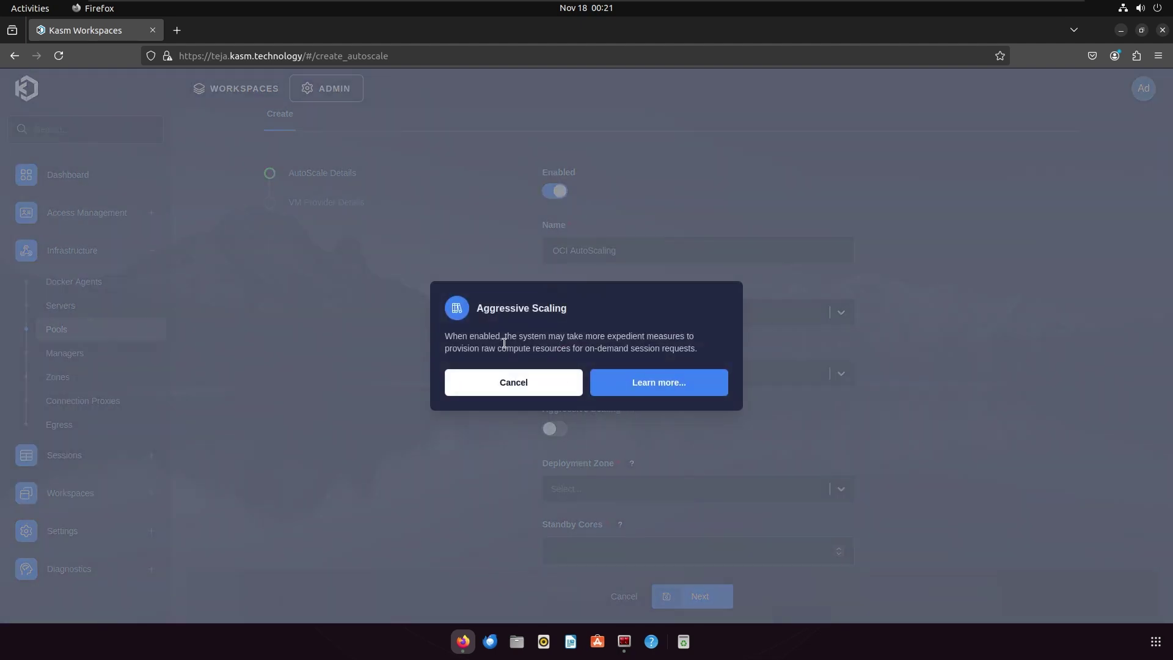
left_click(399, 350)
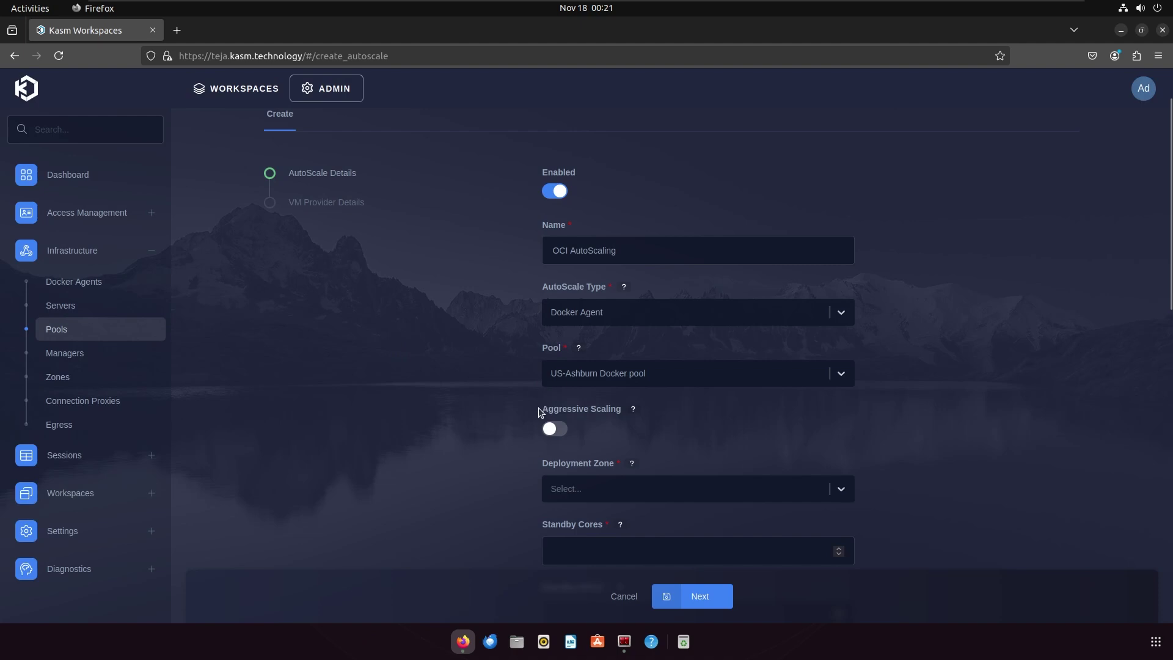
scroll(533, 418, "down", 1)
left_click(617, 424)
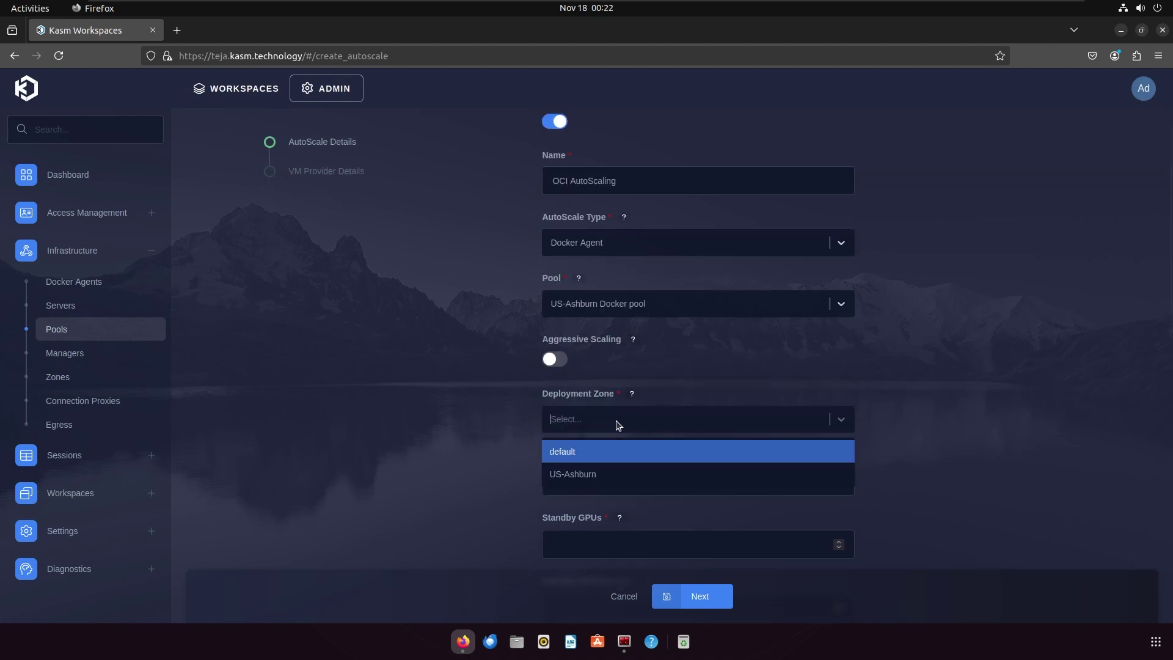
left_click(593, 484)
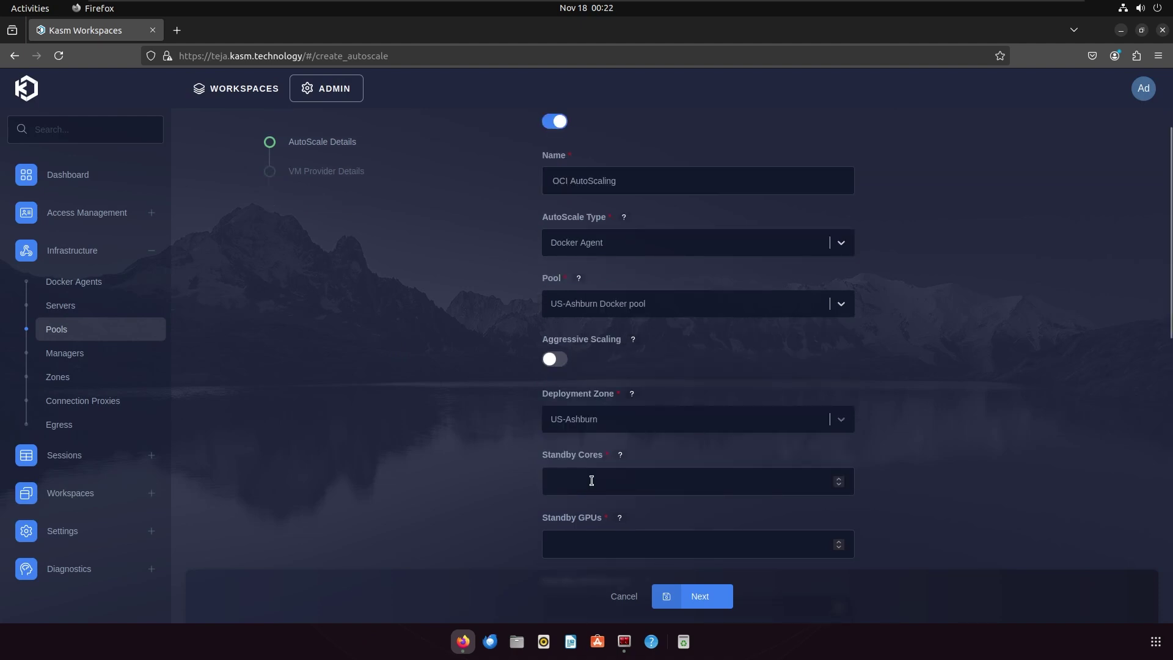
scroll(485, 408, "down", 1)
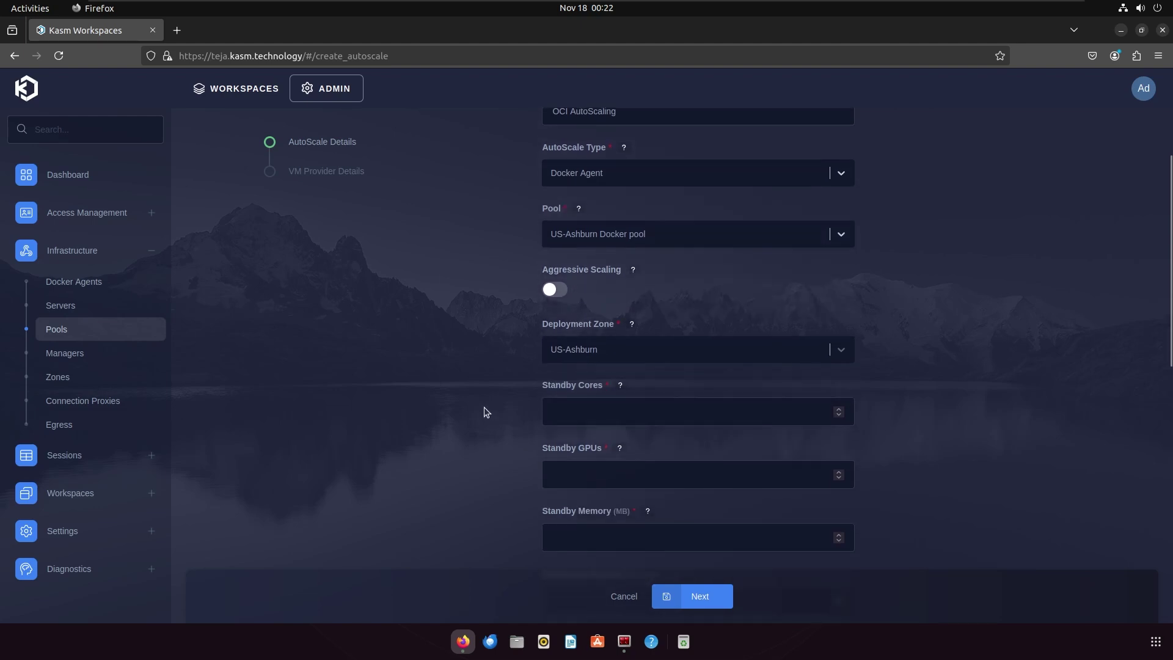
scroll(558, 373, "down", 1)
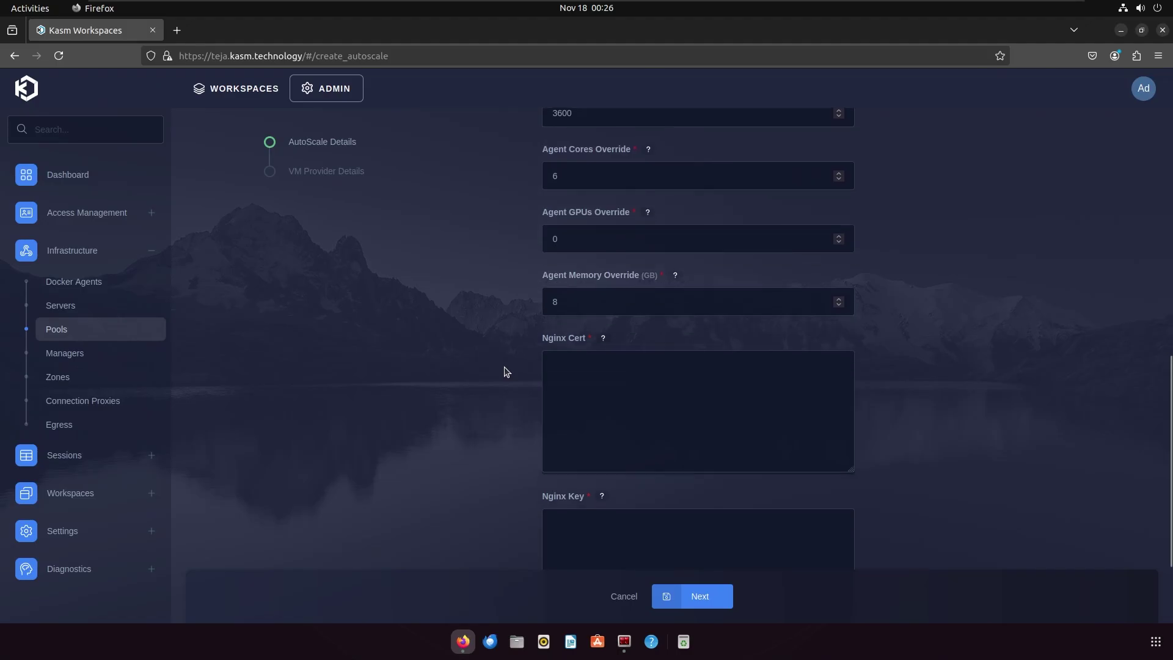
scroll(505, 370, "down", 2)
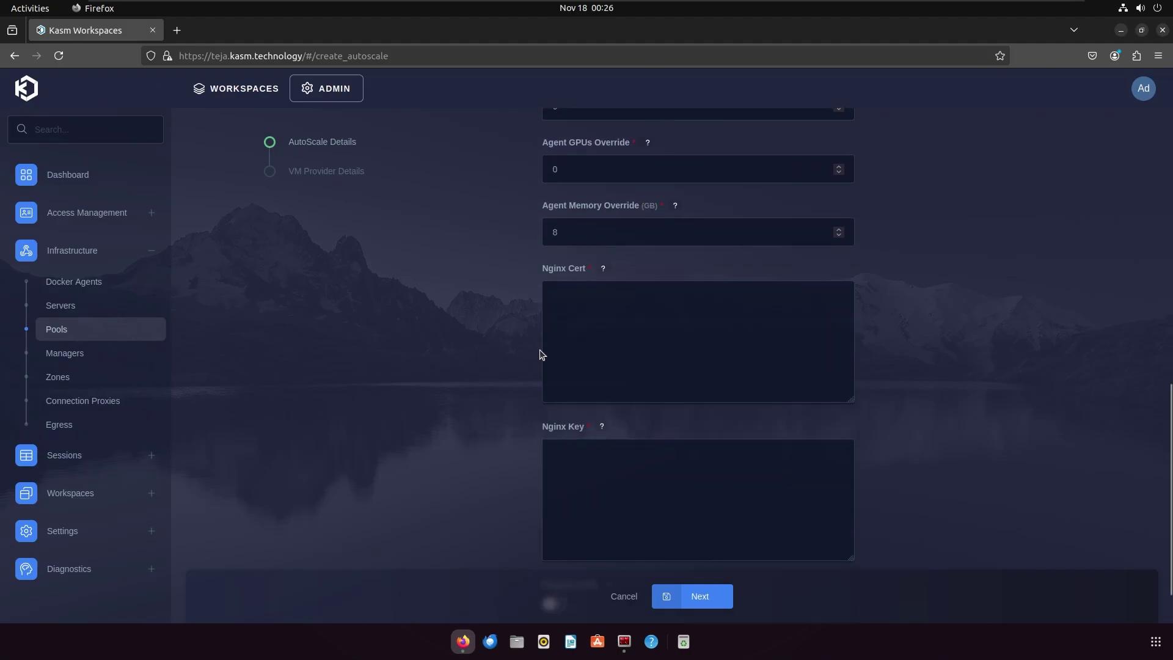
Place the cursor in the empty Nginx Cert field of the AutoScale form
left_click(567, 324)
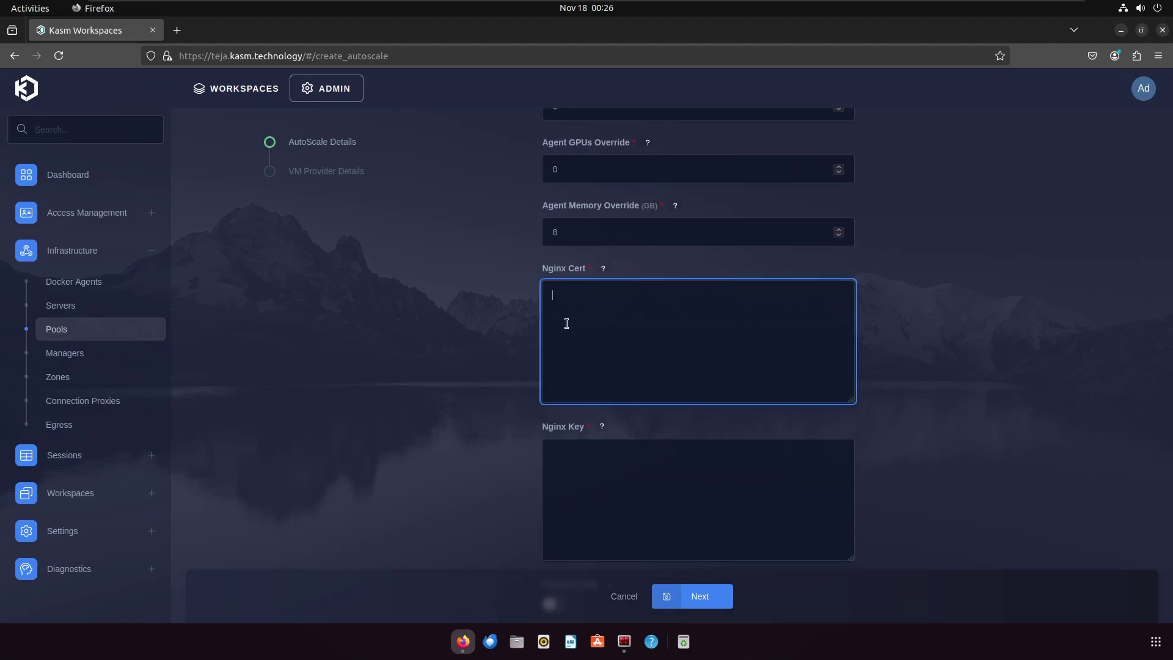
left_click(488, 288)
left_click(569, 302)
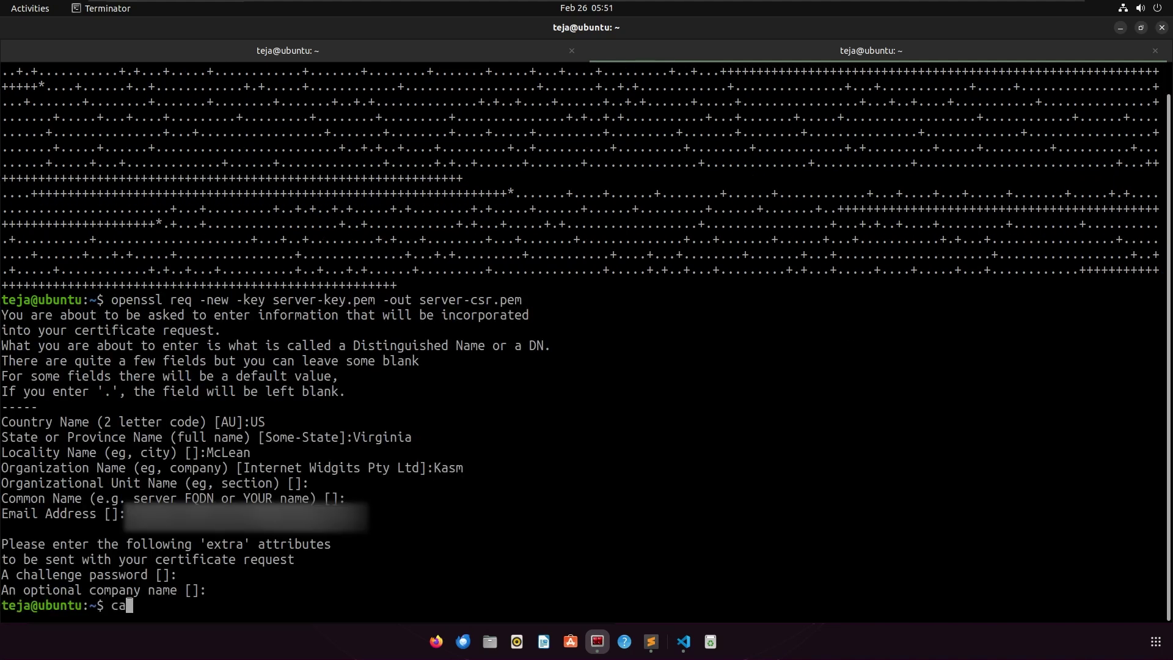
type("t server-c")
type("sr.pem")
Self-sign the certificate request into server-cert.pem and copy the printed certificate
key("Return")
type("openssl x509 -req -days 365 -in server-csr.pem -signkey server-key.pem -out server-cert.pem")
key("Return")
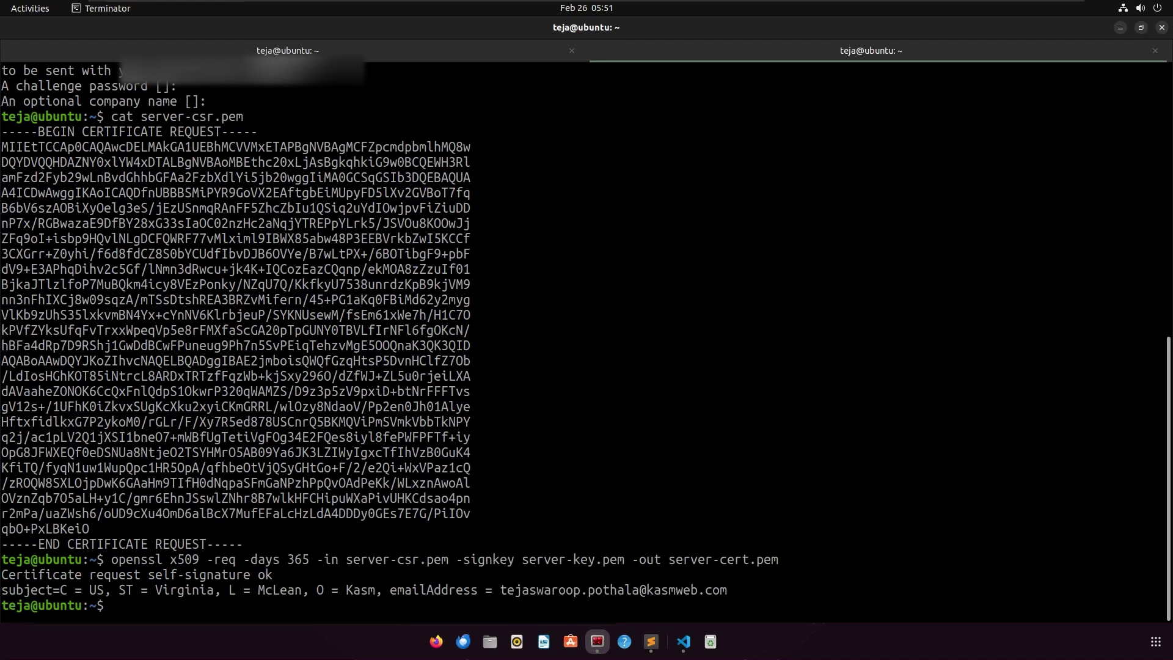
type("cat server-cert.pem")
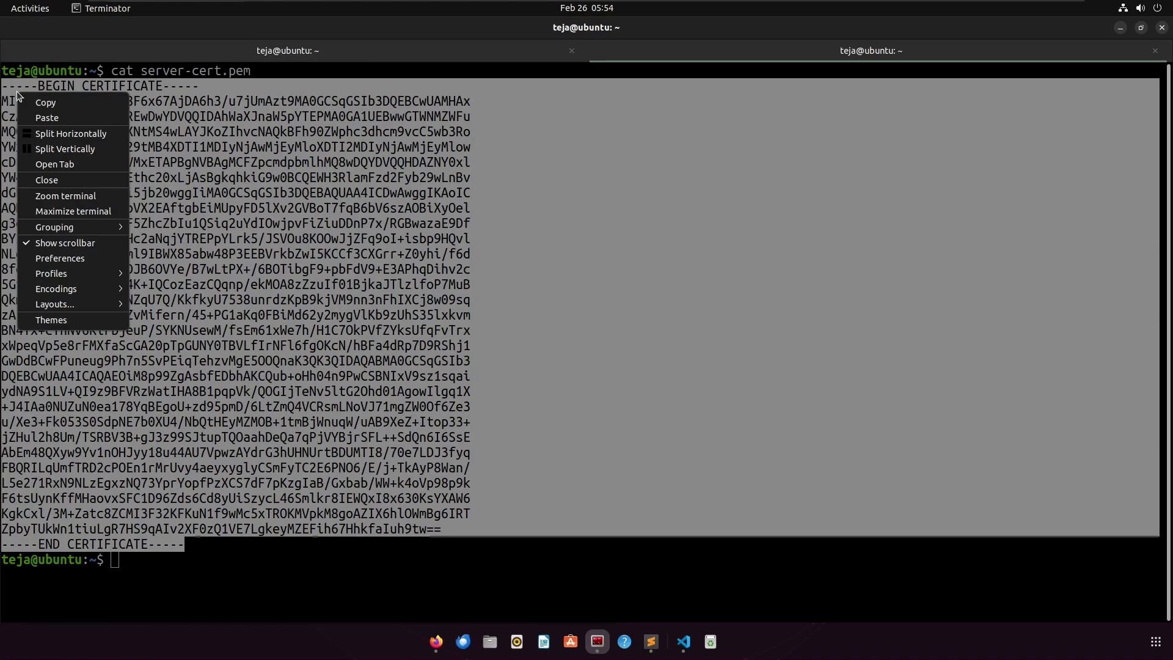
left_click(41, 101)
type("clear")
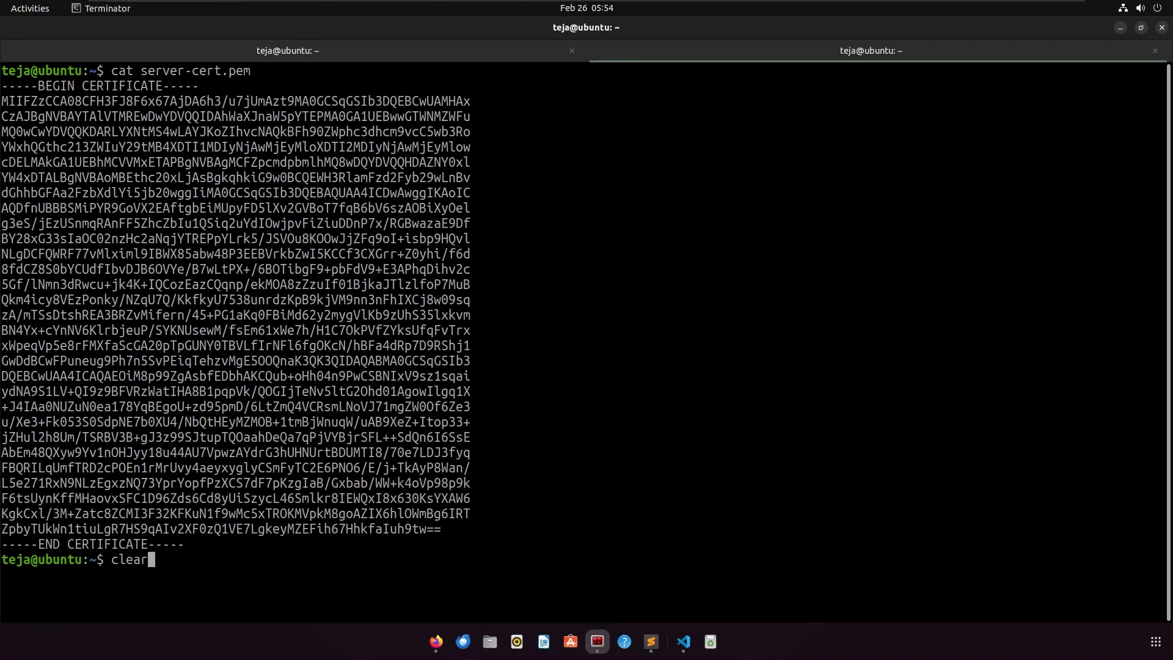
Clear the terminal, print server-key.pem and select the private key
key("Return")
type("cat server-key.pem")
key("Return")
mouse_move(189, 593)
left_mouse_down()
mouse_move(108, 466)
mouse_move(24, 86)
left_mouse_up()
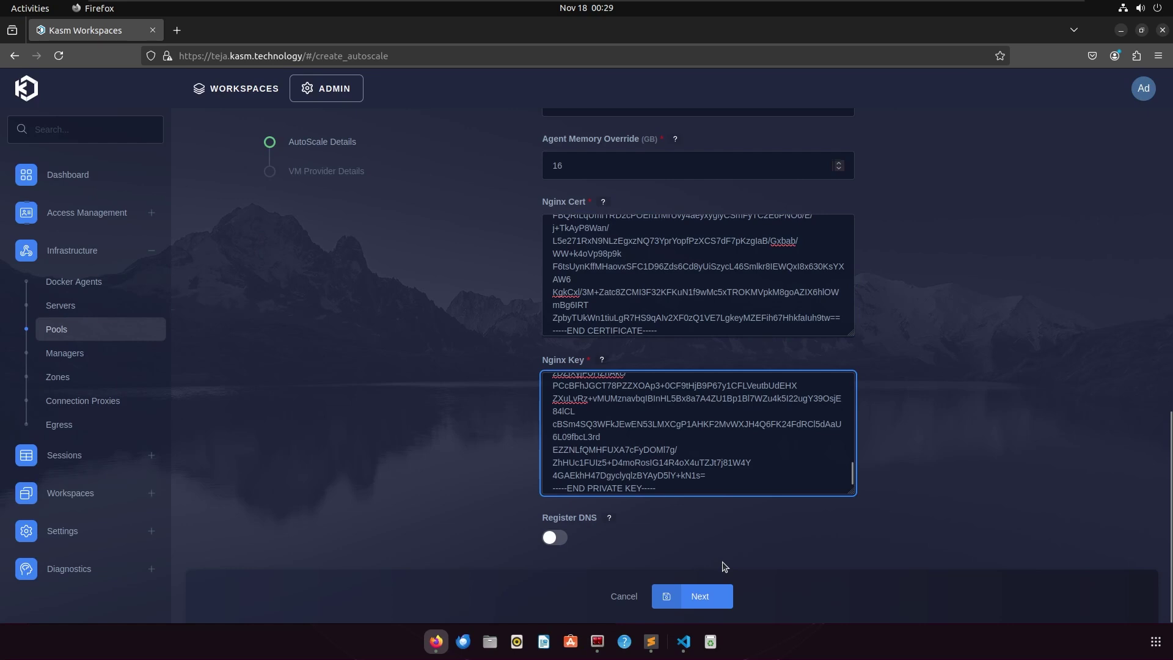
Save the AutoScale config and advance to VM Provider Details
left_click(697, 597)
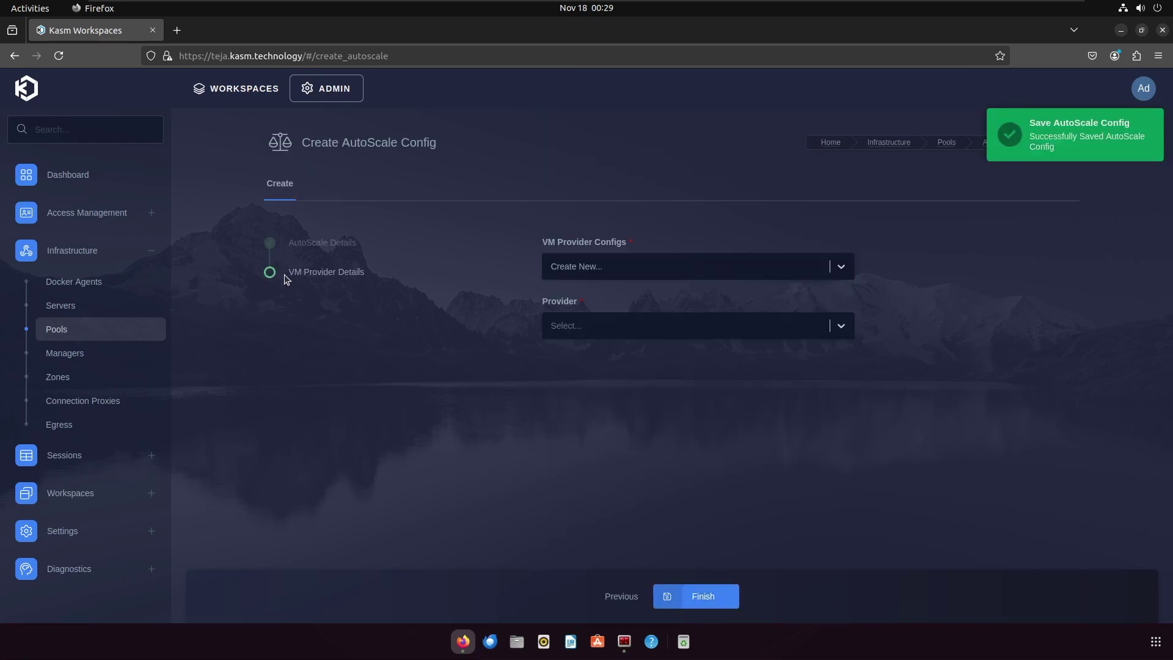